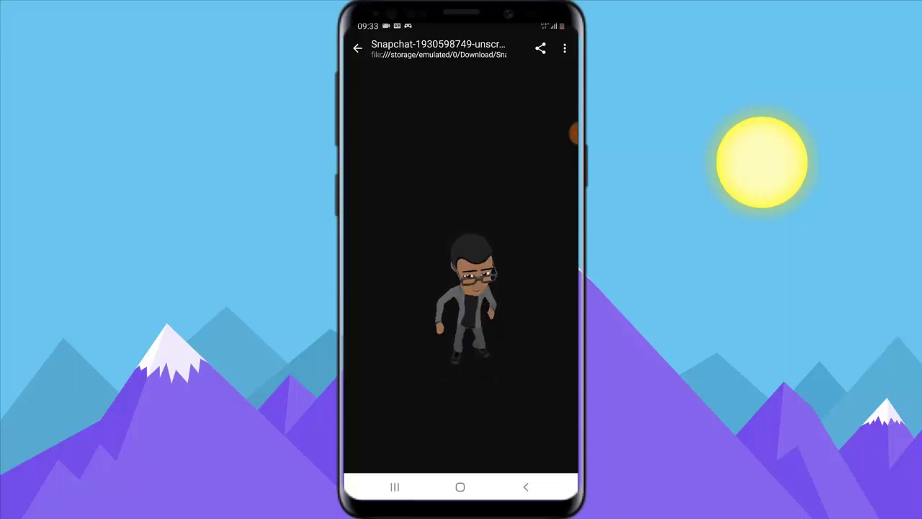
# Leave the downloaded Bitmoji clip and return to the phone's home screen
pyautogui.click(461, 486)
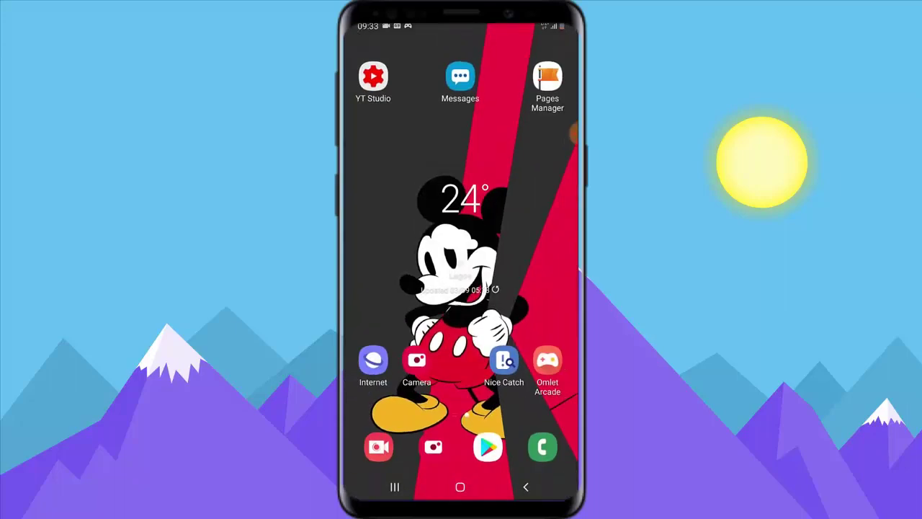
# Open the app drawer and page over to the next set of apps
pyautogui.moveTo(461, 404); pyautogui.dragTo(461, 216)
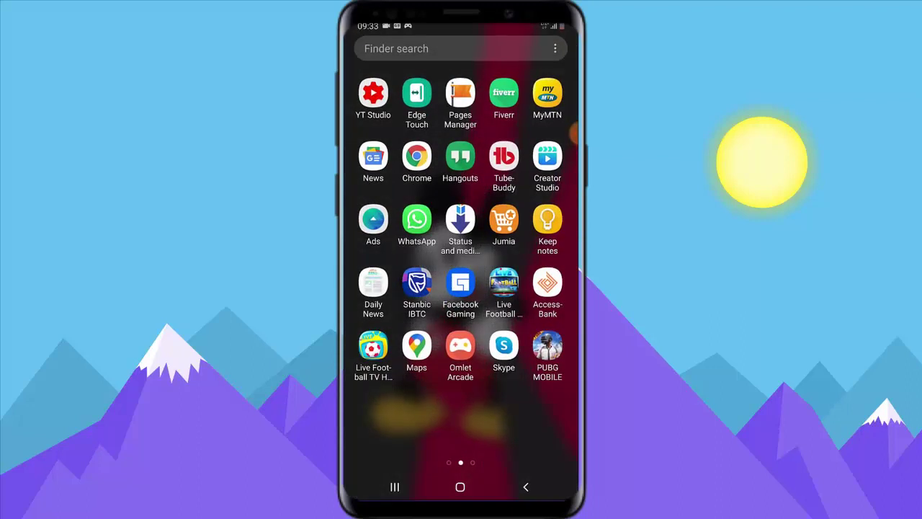
pyautogui.moveTo(533, 288); pyautogui.dragTo(389, 288)
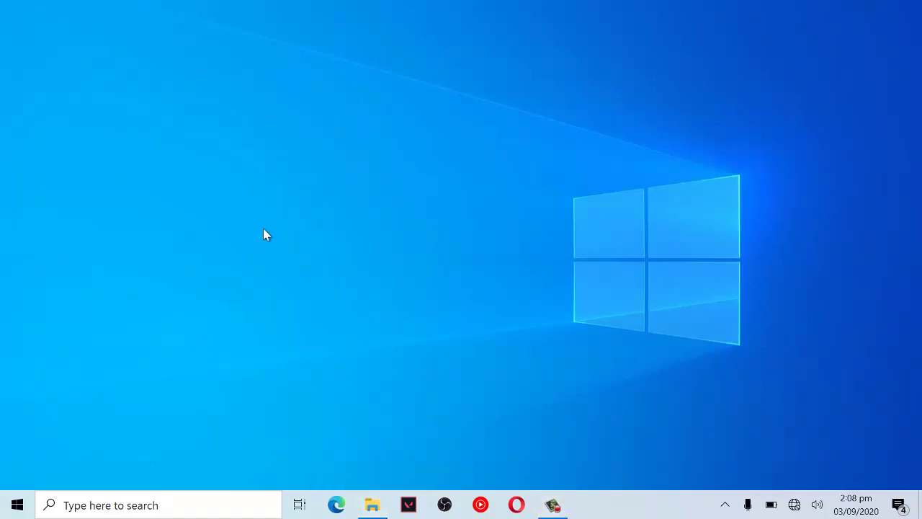
# Launch Camtasia Studio 8 from the TechSmith folder in the Start menu
pyautogui.click(16, 504)
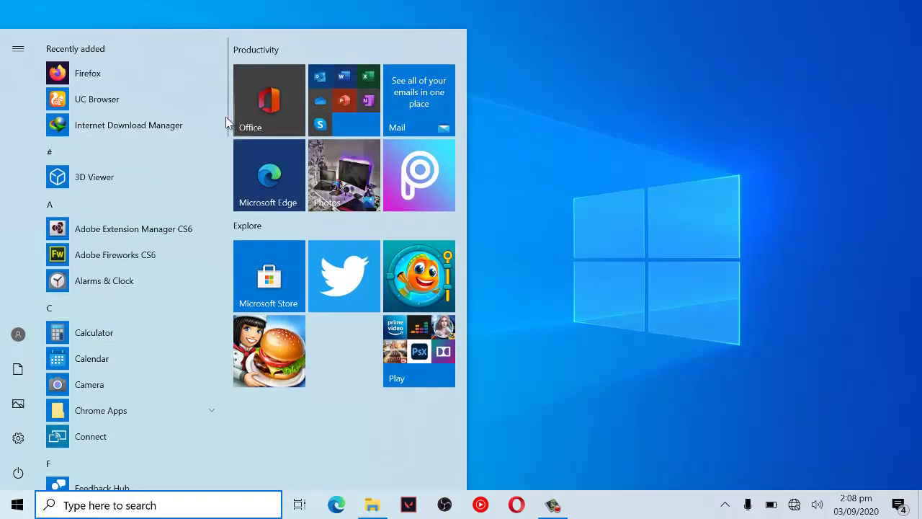
pyautogui.moveTo(226, 118); pyautogui.dragTo(230, 340)
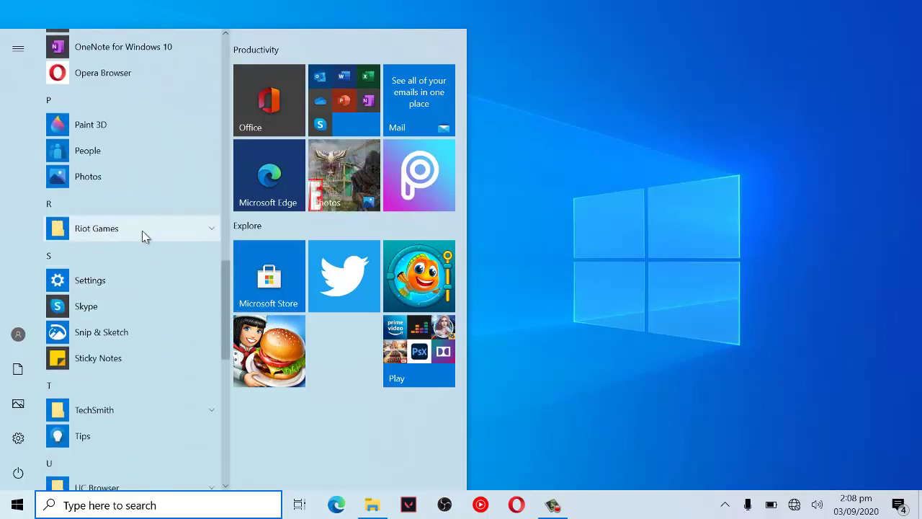
pyautogui.click(126, 420)
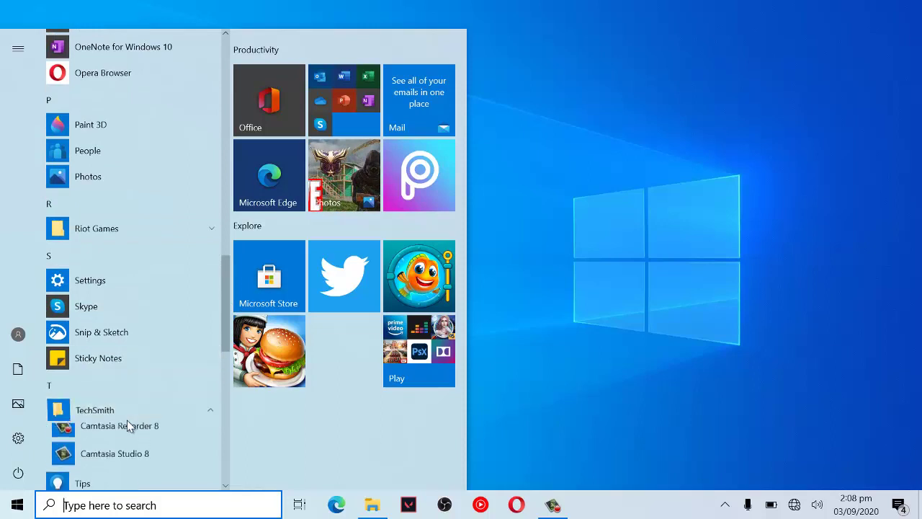
pyautogui.click(103, 462)
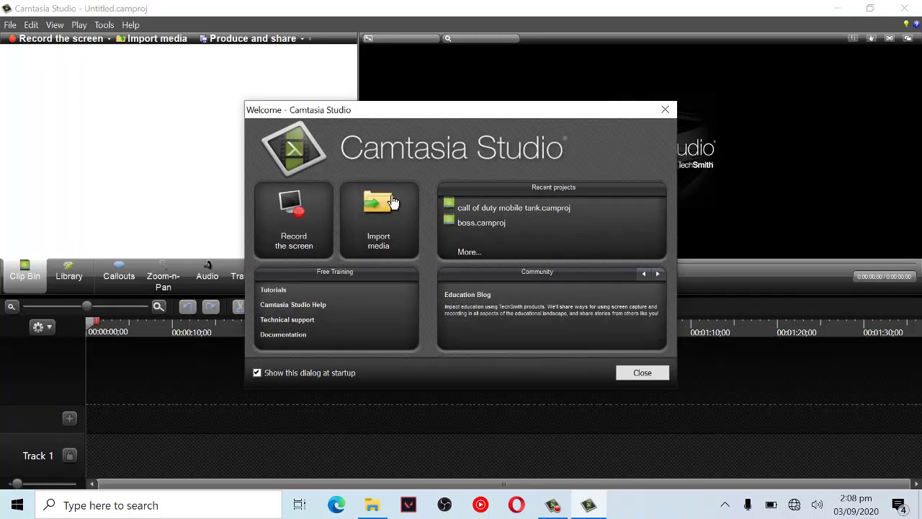
pyautogui.click(393, 202)
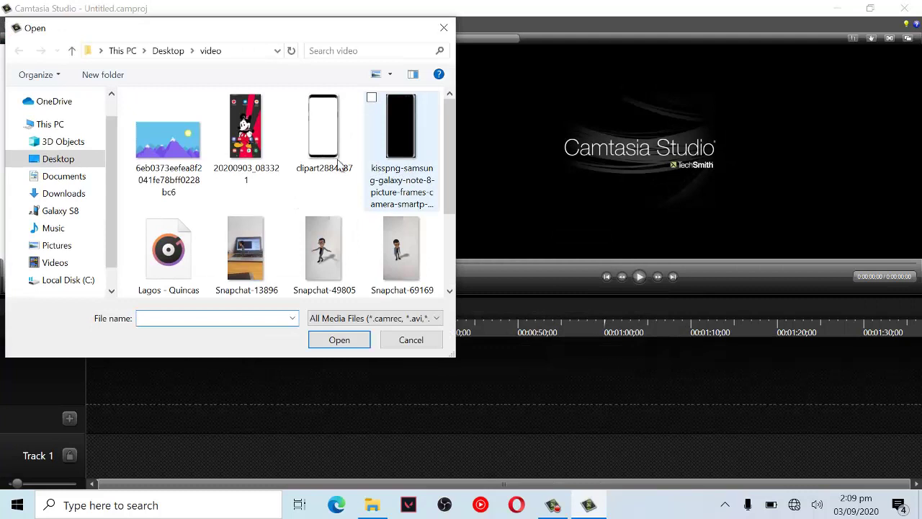
pyautogui.click(184, 148)
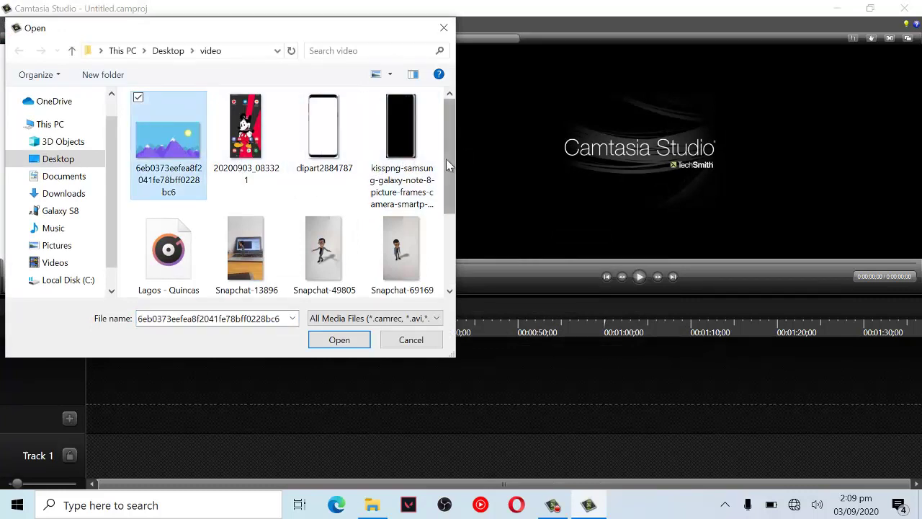
pyautogui.moveTo(446, 172); pyautogui.dragTo(446, 133)
pyautogui.scroll(-2, 442, 195)
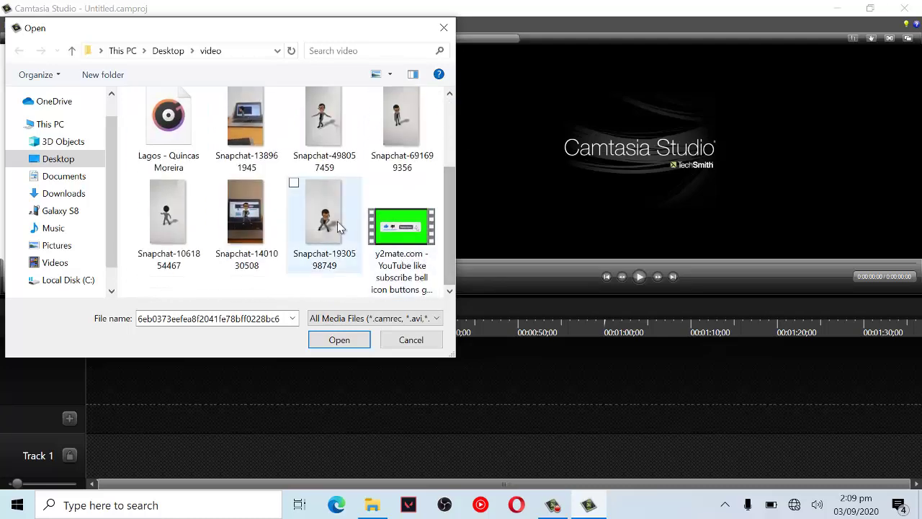
pyautogui.keyDown('ctrl'); pyautogui.click(324, 259); pyautogui.keyUp('ctrl')
pyautogui.click(321, 342)
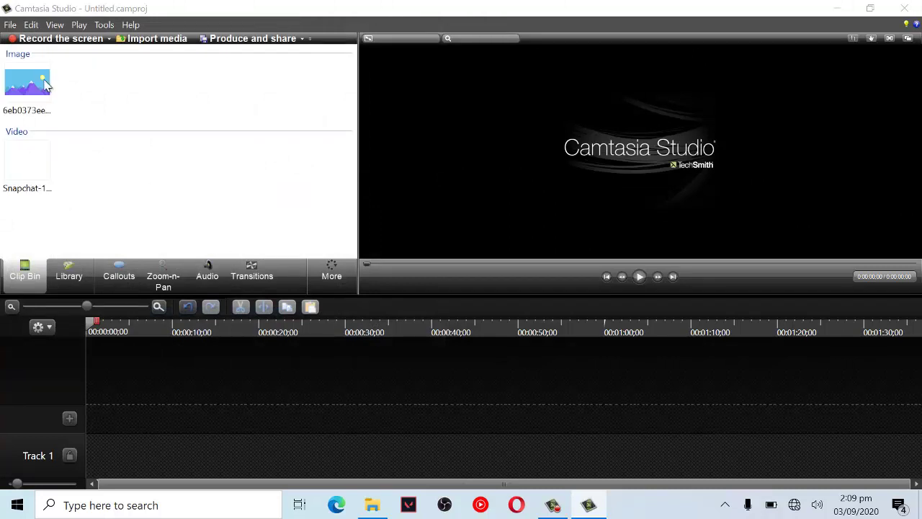
# Place the mountain image on Track 1 at 854 x 480 and the Snapchat clip on Track 2, stretching the image to match
pyautogui.moveTo(46, 85); pyautogui.dragTo(158, 444)
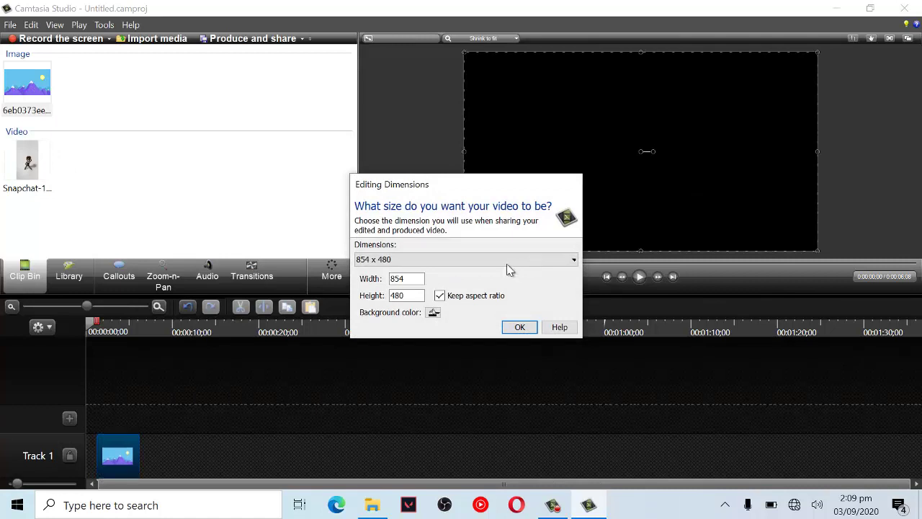
pyautogui.click(526, 325)
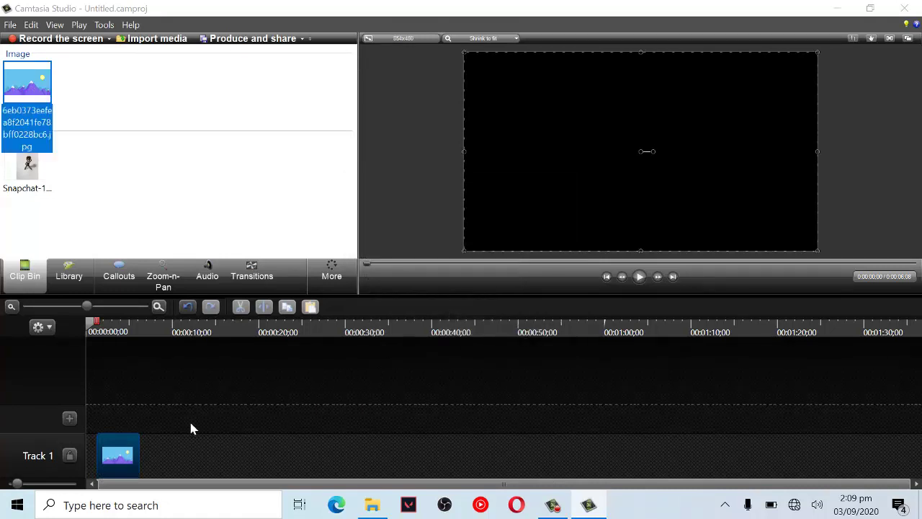
pyautogui.moveTo(113, 468); pyautogui.dragTo(109, 469)
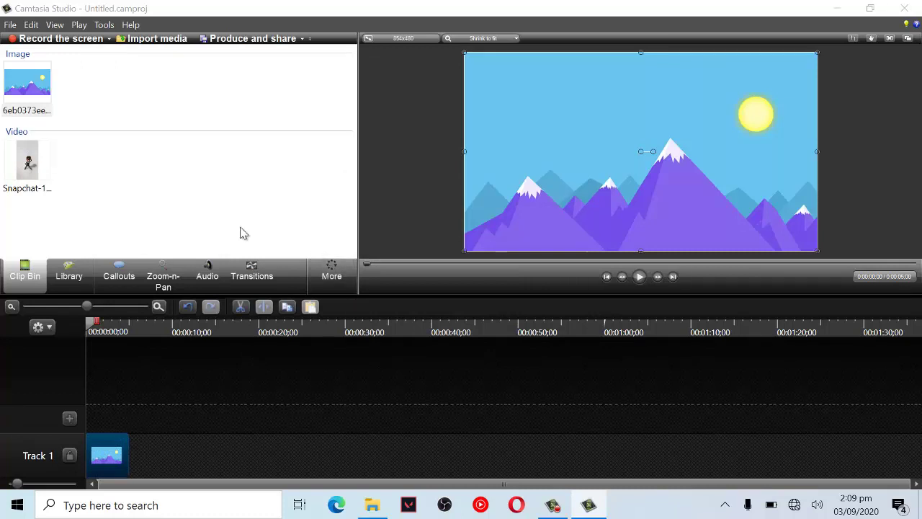
pyautogui.moveTo(22, 164); pyautogui.dragTo(89, 426)
pyautogui.moveTo(129, 464); pyautogui.dragTo(174, 460)
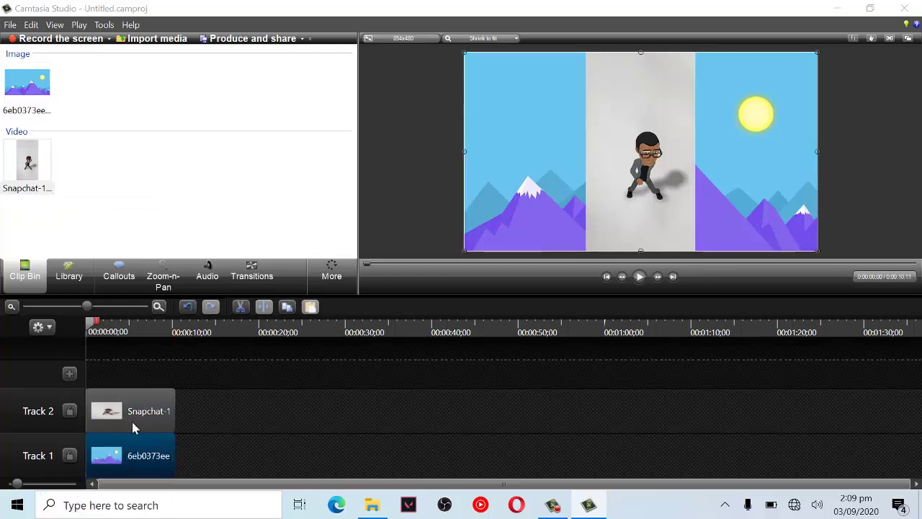
pyautogui.click(118, 371)
# Preview the composite, rewind to the start, and select the Snapchat clip on Track 2
pyautogui.press('space')
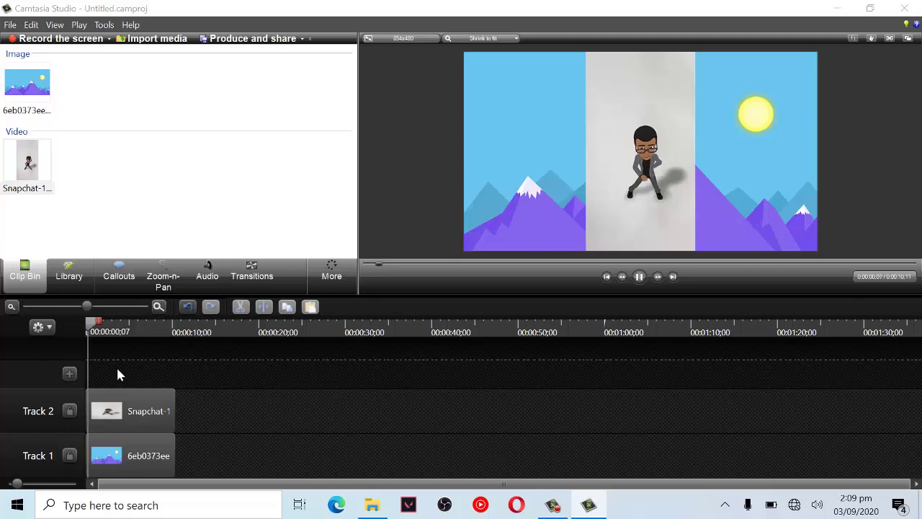
pyautogui.press('space')
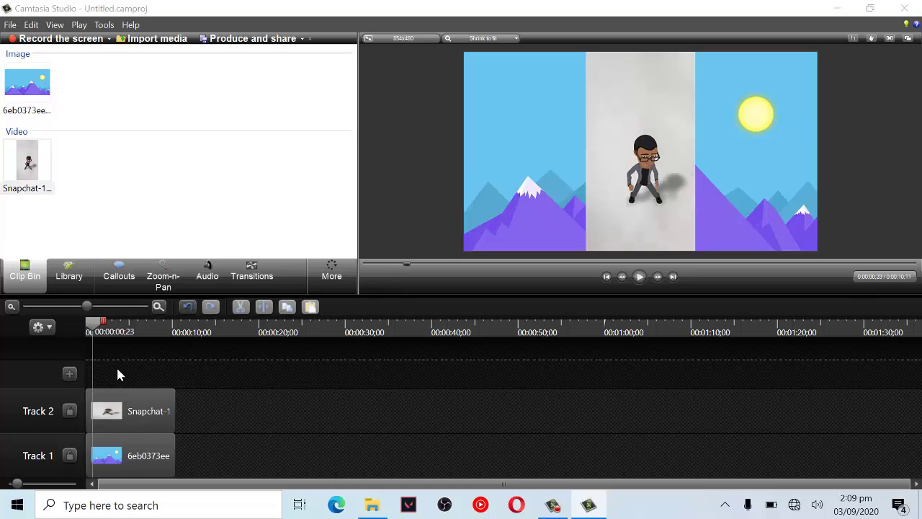
pyautogui.click(85, 323)
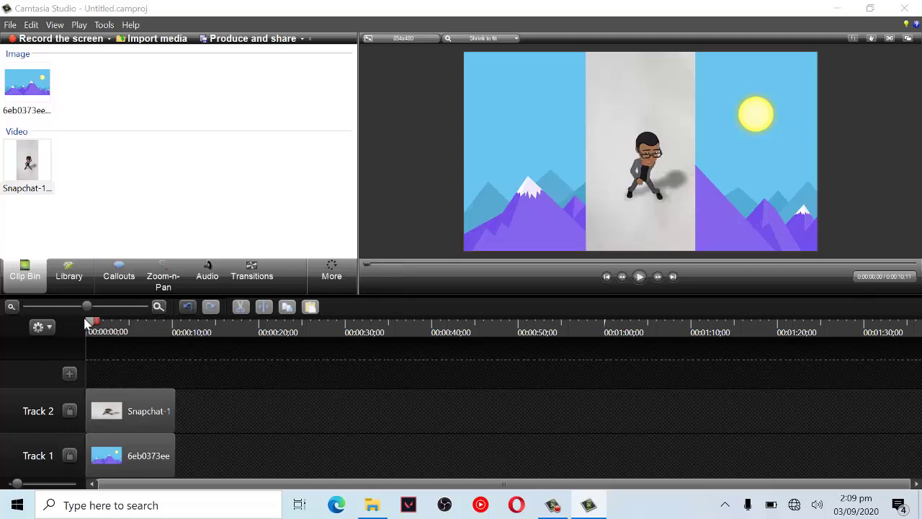
pyautogui.click(137, 404)
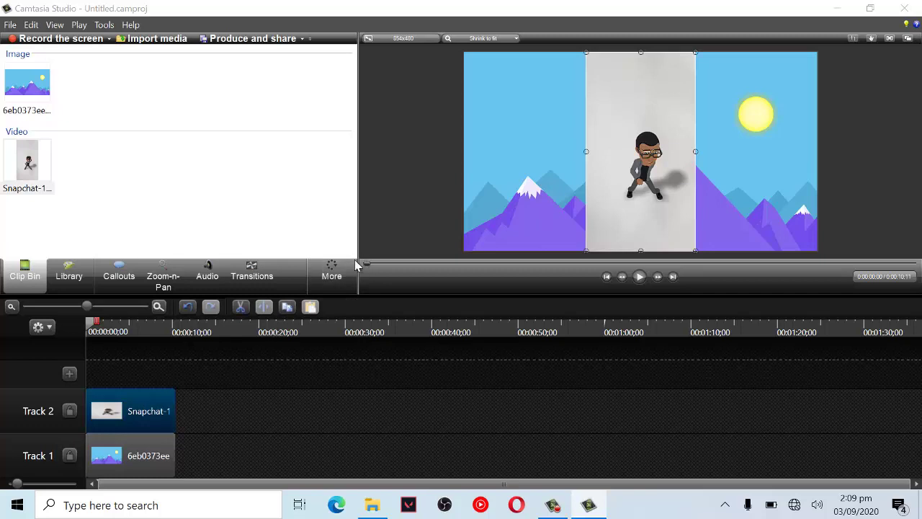
# Show the Snapchat clip's Visual Properties and scroll down to the Remove a color effect
pyautogui.click(333, 273)
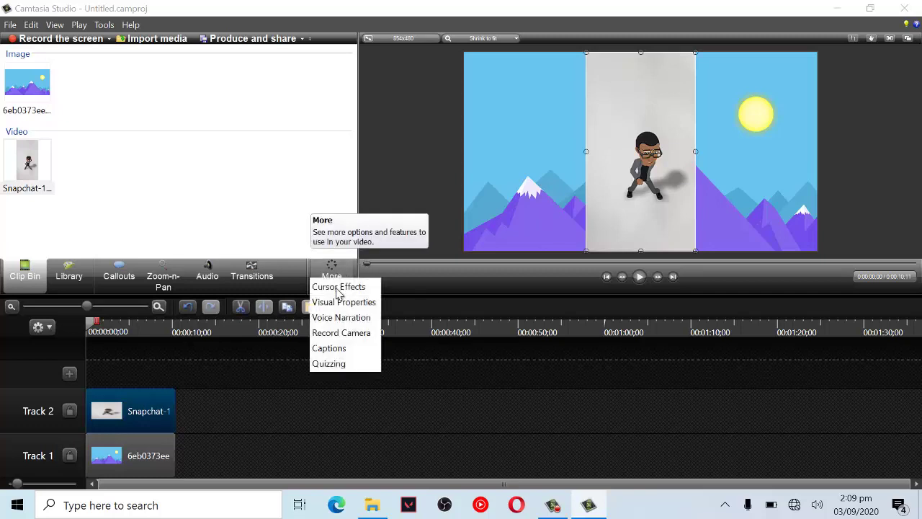
pyautogui.click(341, 301)
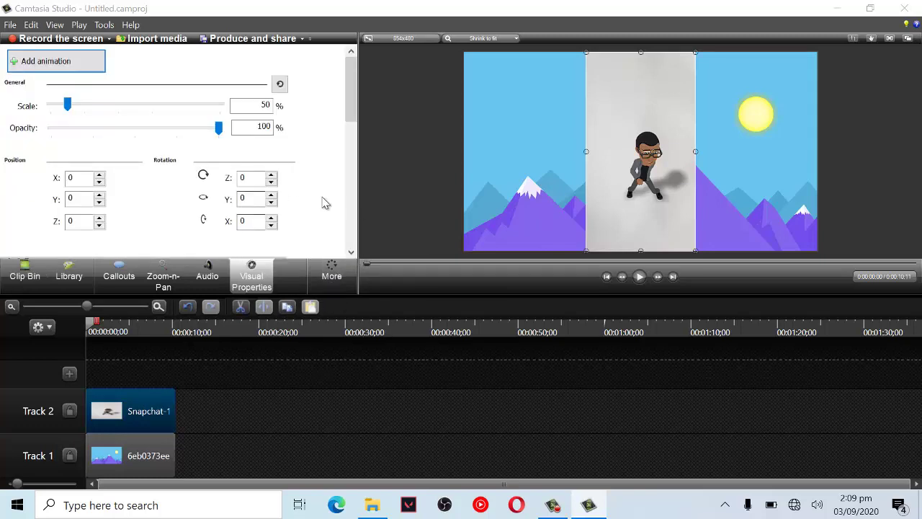
pyautogui.click(351, 252)
pyautogui.click(350, 252)
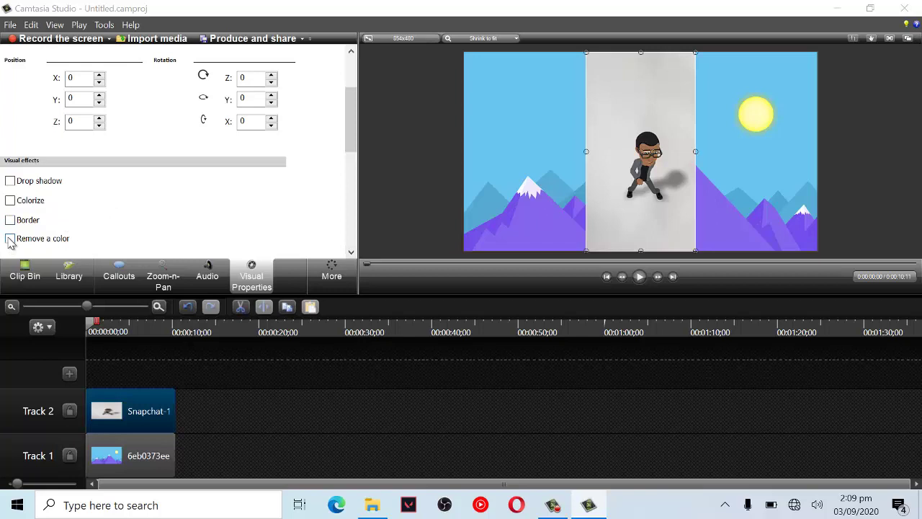
# Enable Remove a color on the clip and bring up its Color choices
pyautogui.click(11, 240)
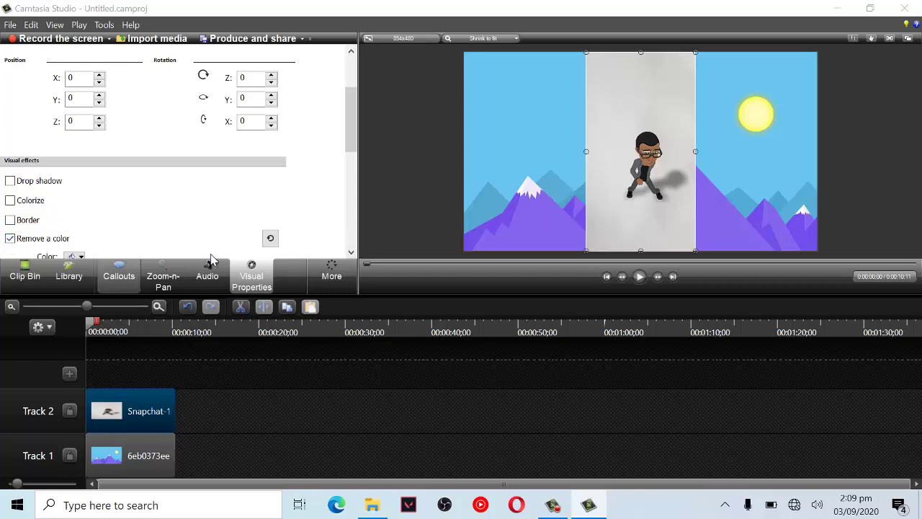
pyautogui.click(351, 252)
pyautogui.click(351, 252)
pyautogui.click(351, 252)
pyautogui.click(351, 252)
pyautogui.click(351, 252)
pyautogui.click(351, 253)
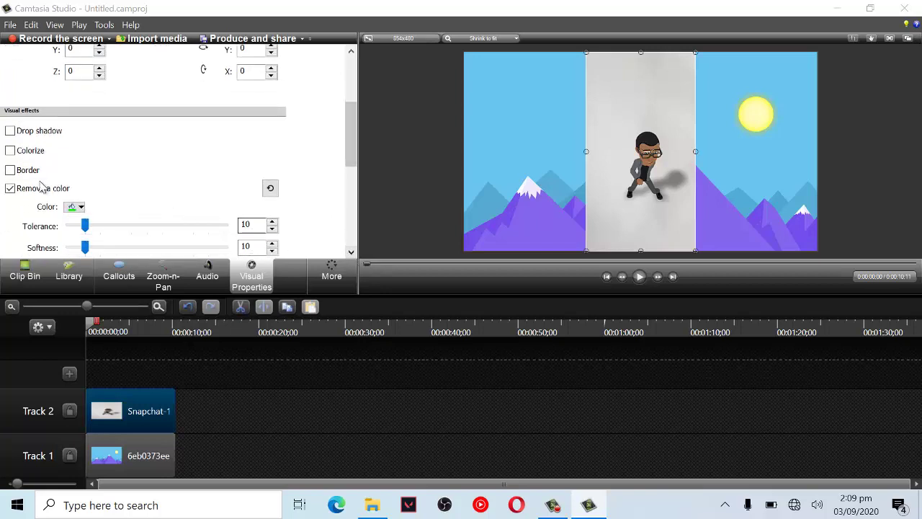
pyautogui.click(75, 208)
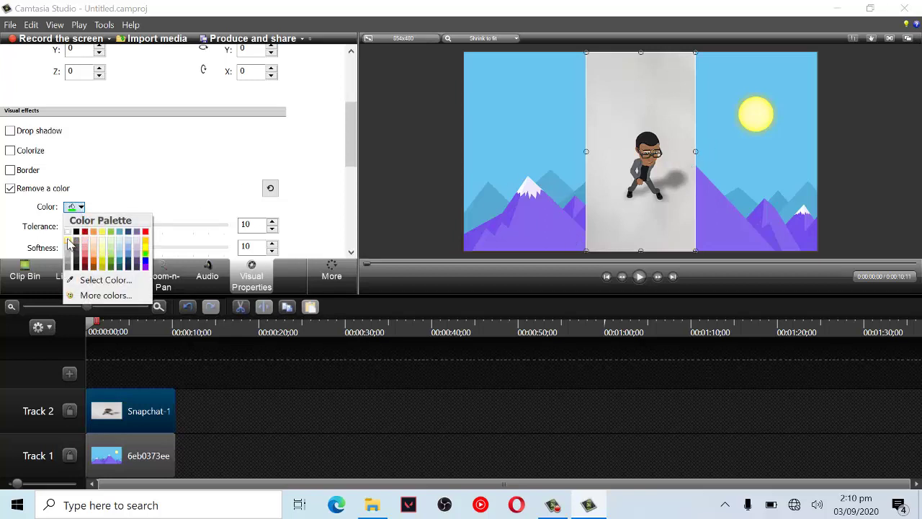
# Sample the clip's grey background as the removal colour, then darken it slightly in the full colour chooser
pyautogui.click(100, 281)
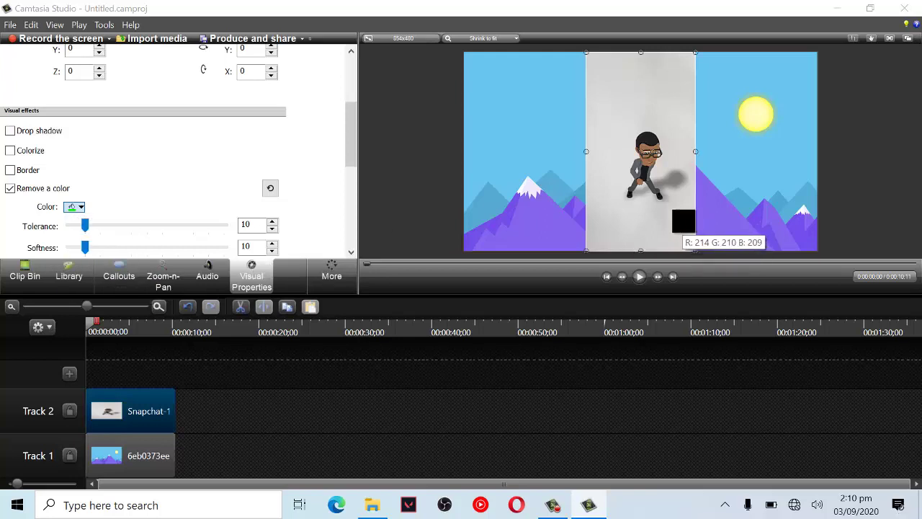
pyautogui.click(655, 230)
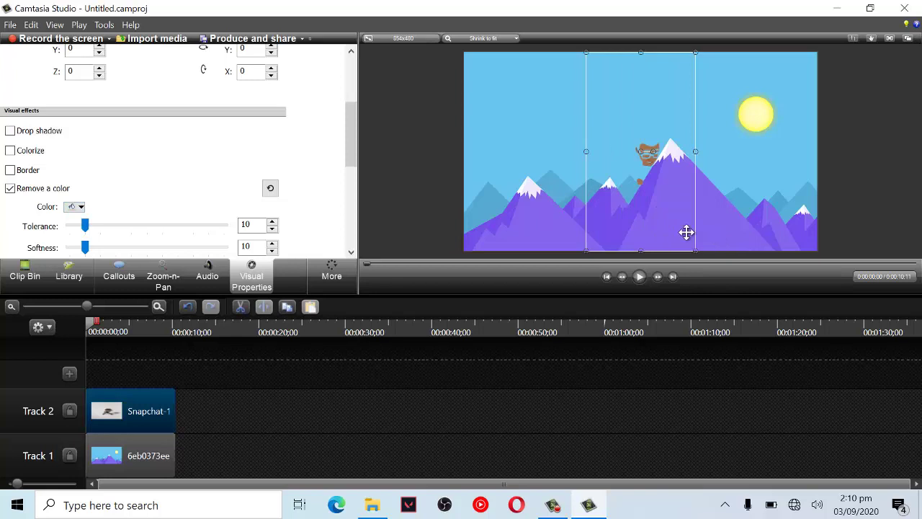
pyautogui.click(74, 207)
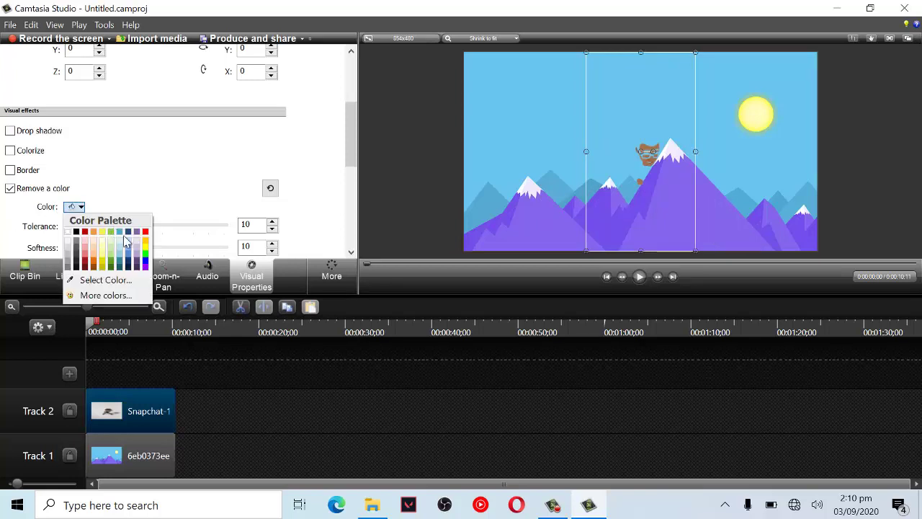
pyautogui.click(106, 296)
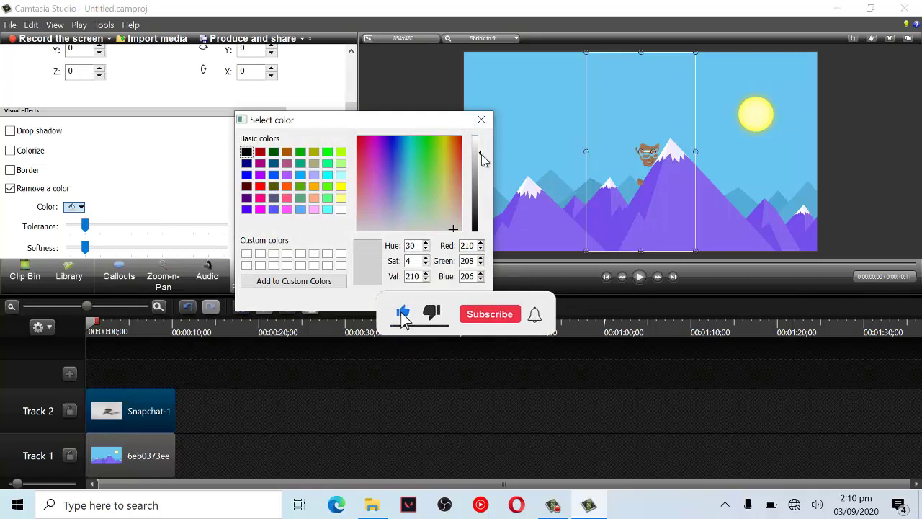
pyautogui.click(481, 158)
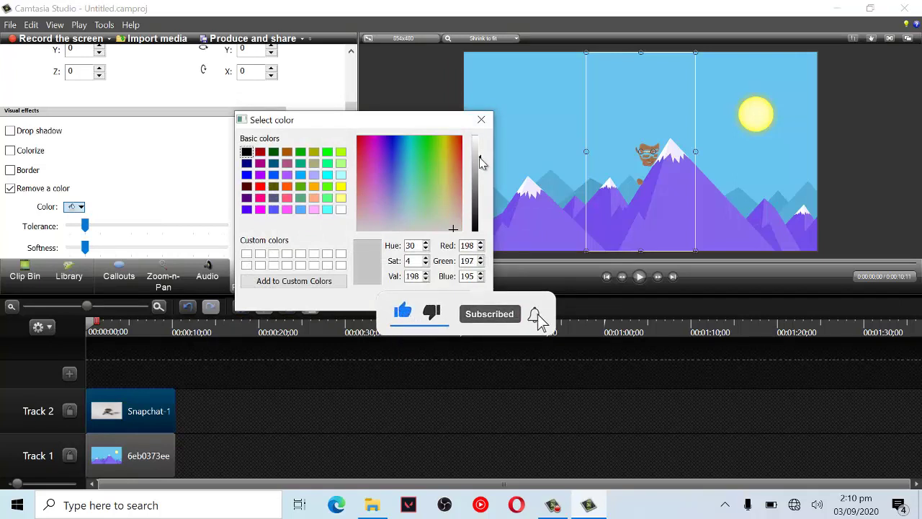
pyautogui.press('Return')
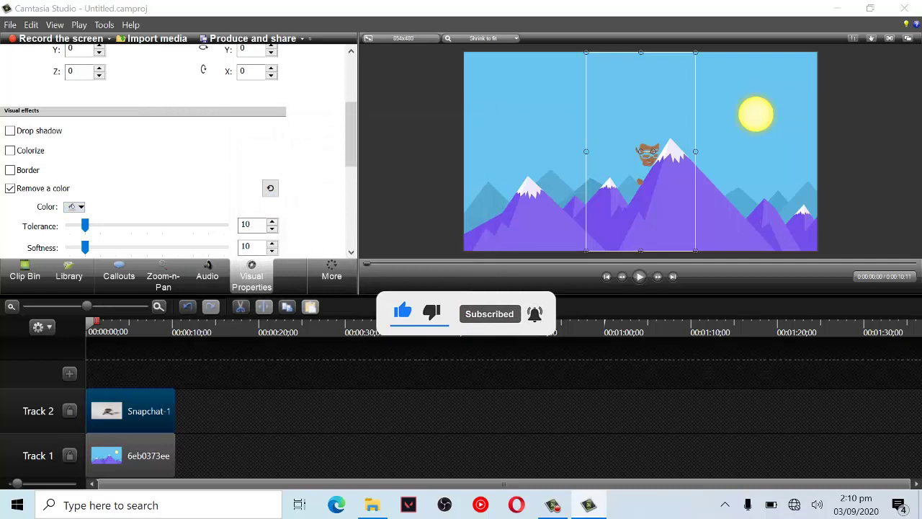
# Switch the removal colour to a light palette swatch, leaving Hue and Defringe at 0 and Invert off
pyautogui.click(75, 207)
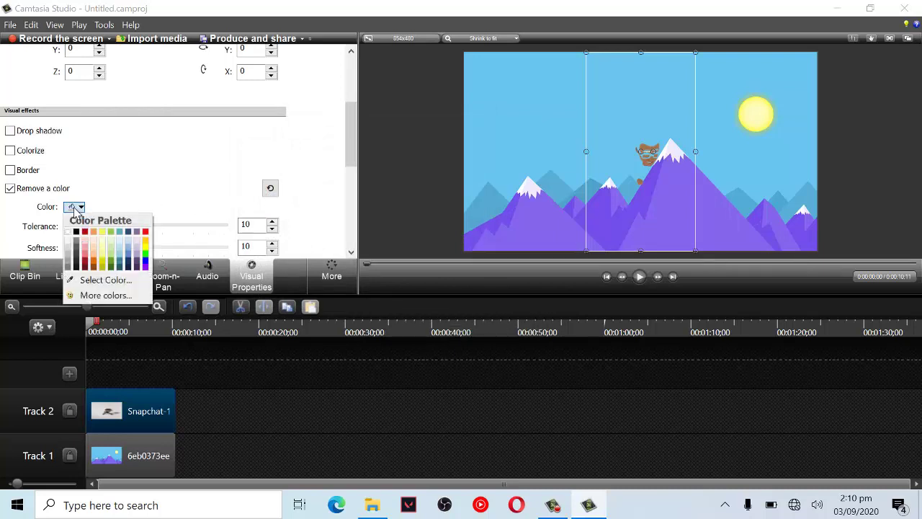
pyautogui.click(70, 245)
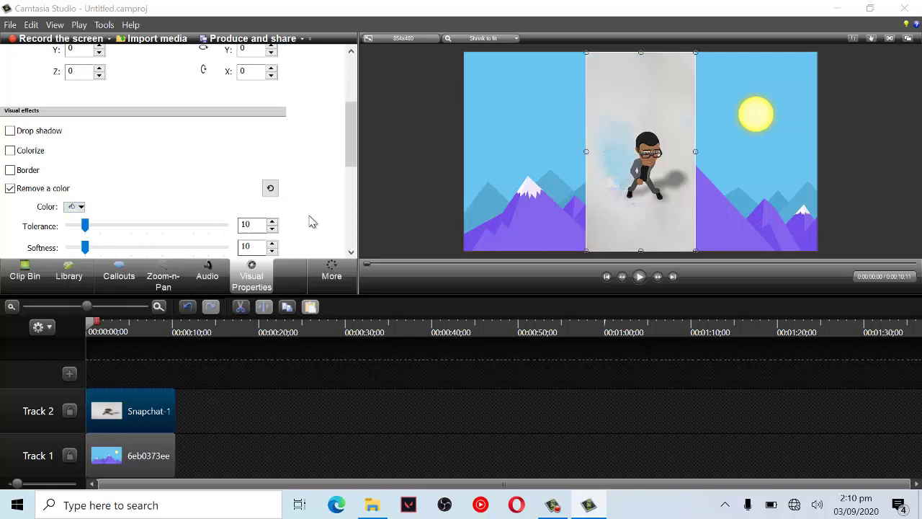
pyautogui.click(351, 252)
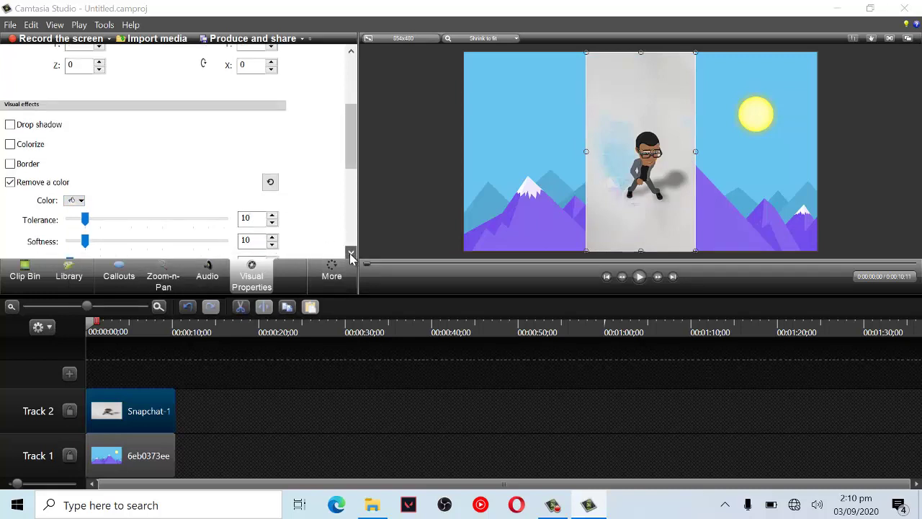
pyautogui.click(351, 253)
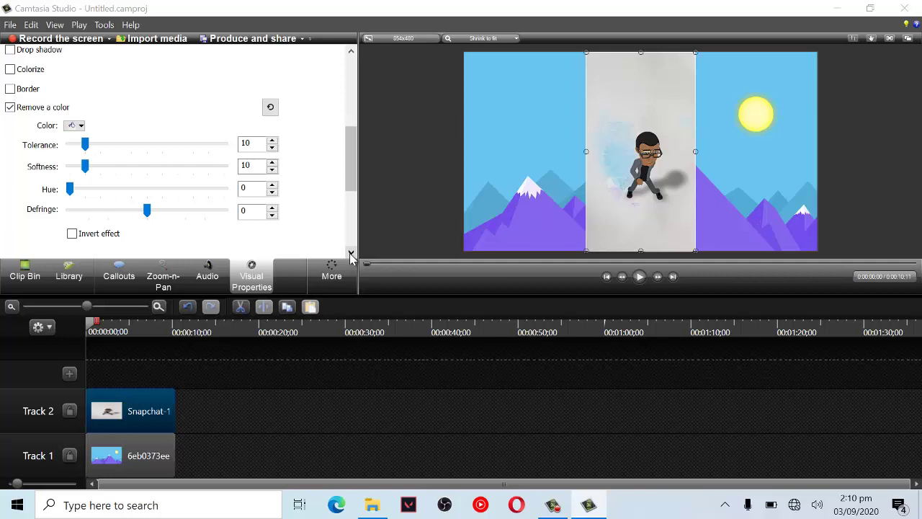
pyautogui.click(79, 126)
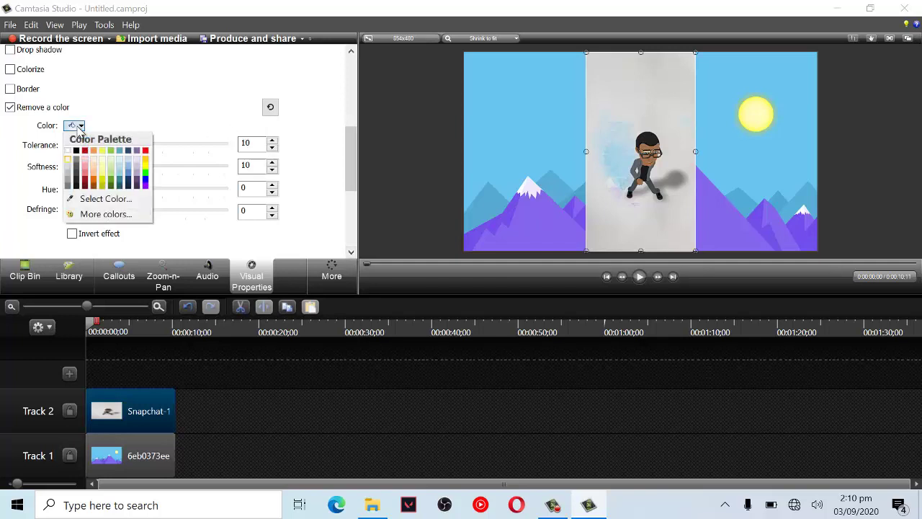
# Close the colour chooser and set Tolerance to 52 and Softness to 55
pyautogui.click(105, 214)
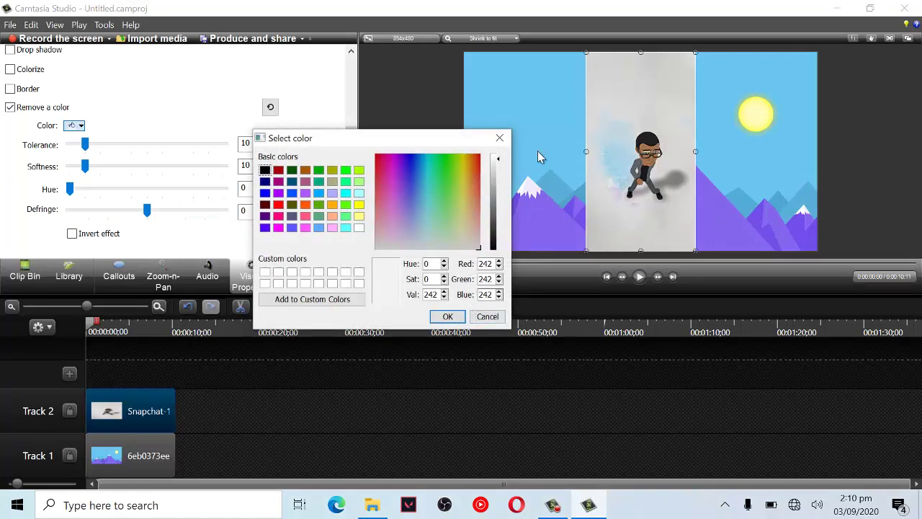
pyautogui.click(499, 137)
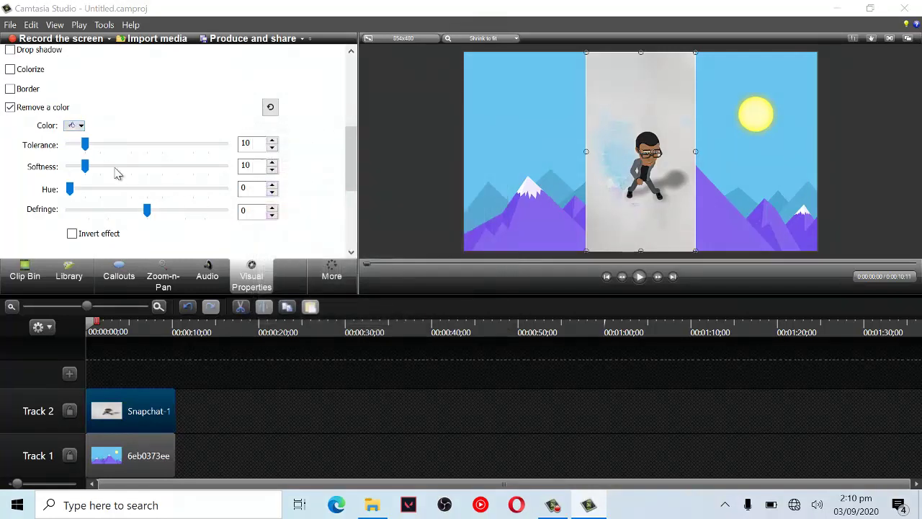
pyautogui.moveTo(88, 145); pyautogui.dragTo(118, 149)
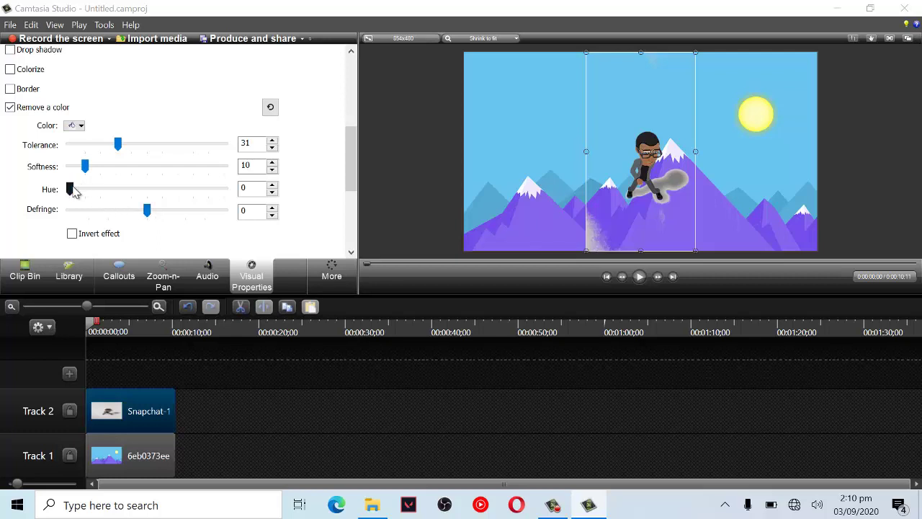
pyautogui.moveTo(89, 169); pyautogui.dragTo(157, 166)
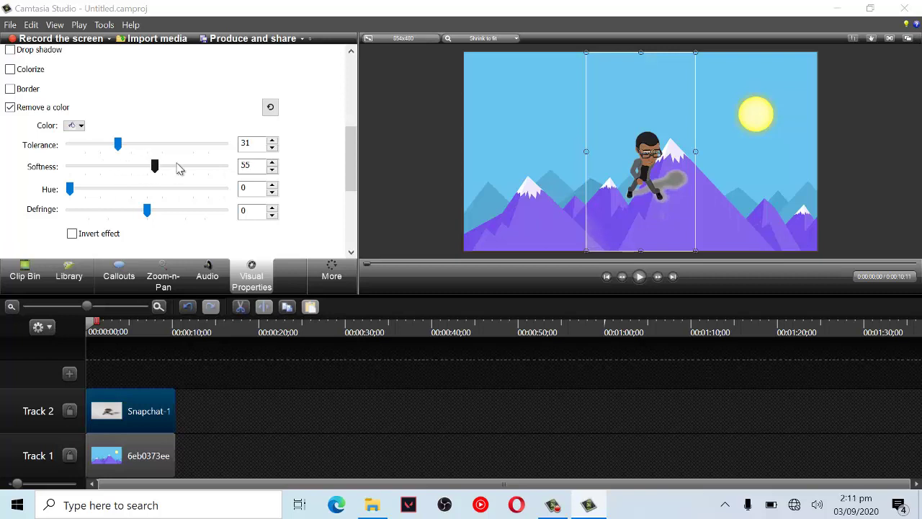
pyautogui.moveTo(117, 144); pyautogui.dragTo(155, 148)
# Deselect the Bitmoji clip and play the composite over the mountains and sun
pyautogui.click(882, 166)
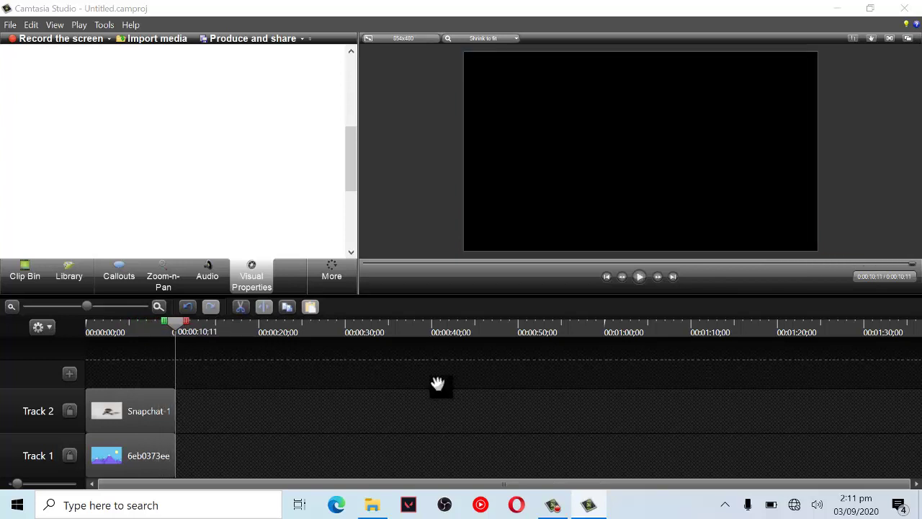
pyautogui.press('space')
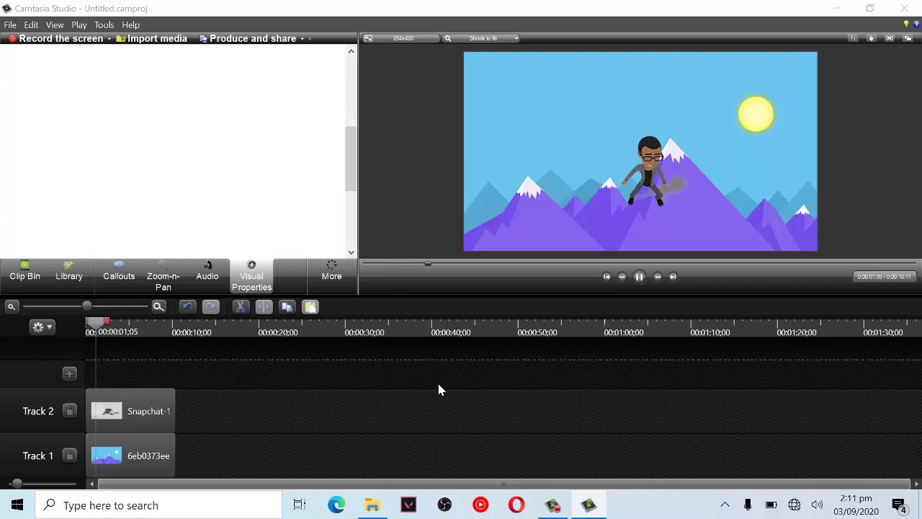